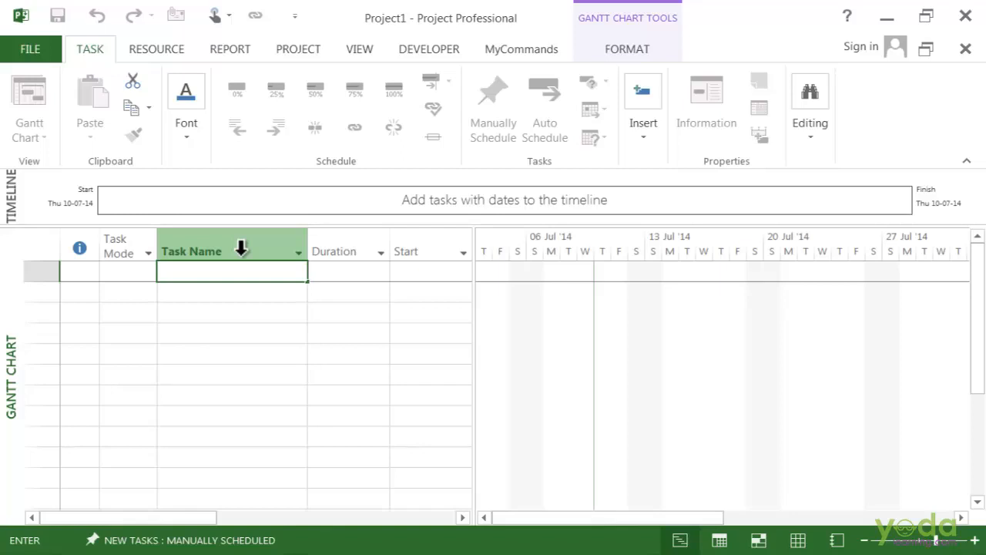
Enter "Training Roll-out initiative and plan" as the name of the first task
text(Training Roll-out ini)
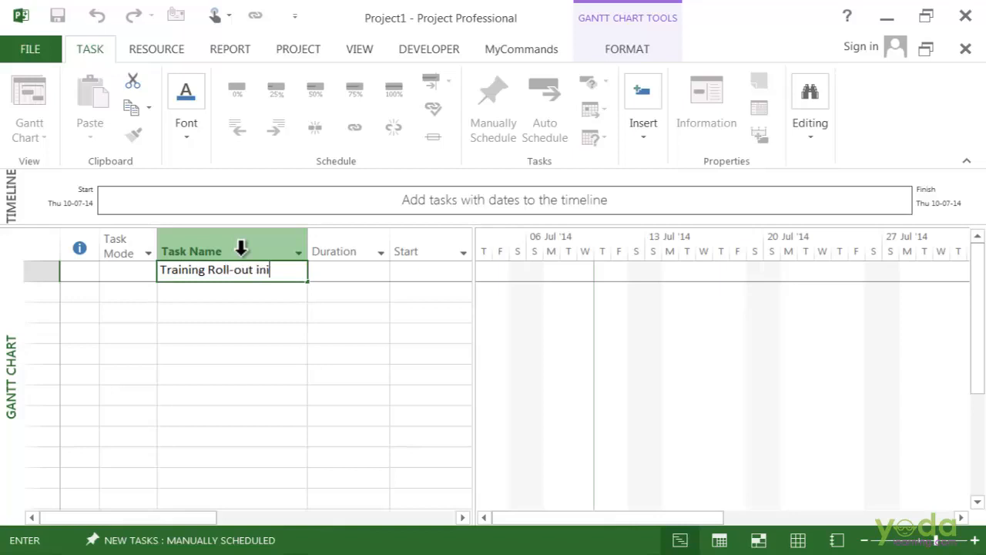
text(tiative and )
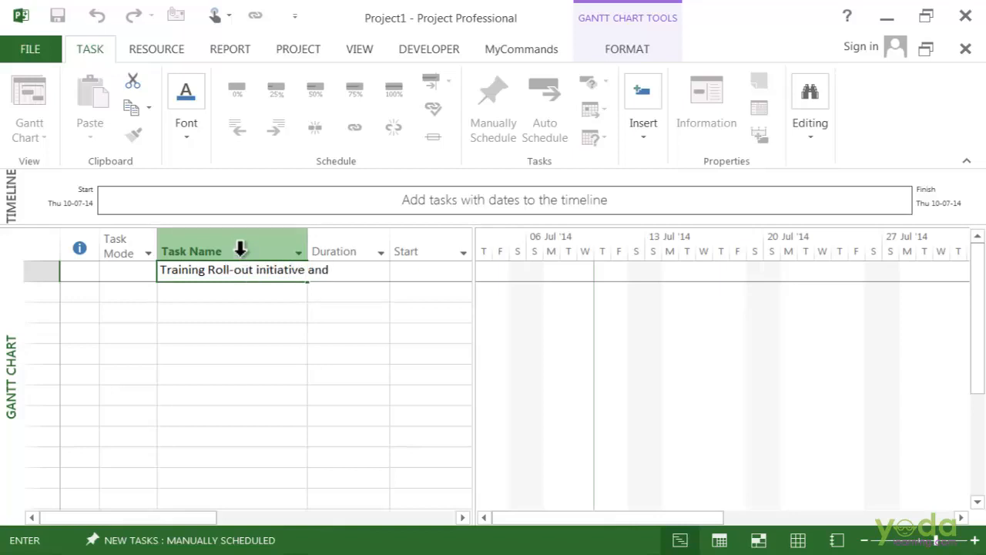
text(plan)
key(Return)
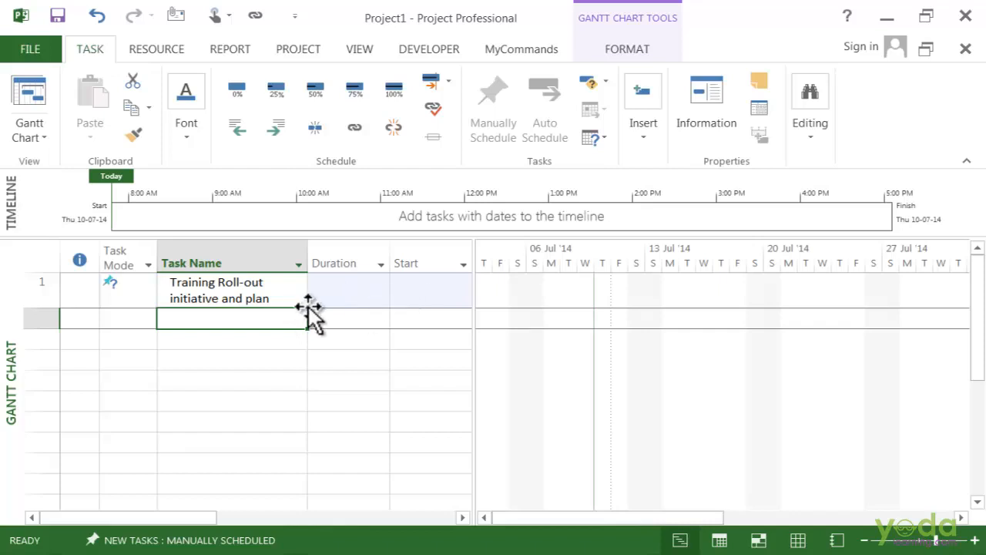
Set the start date of the Training Roll-out task to 11-July-2014
click(131, 295)
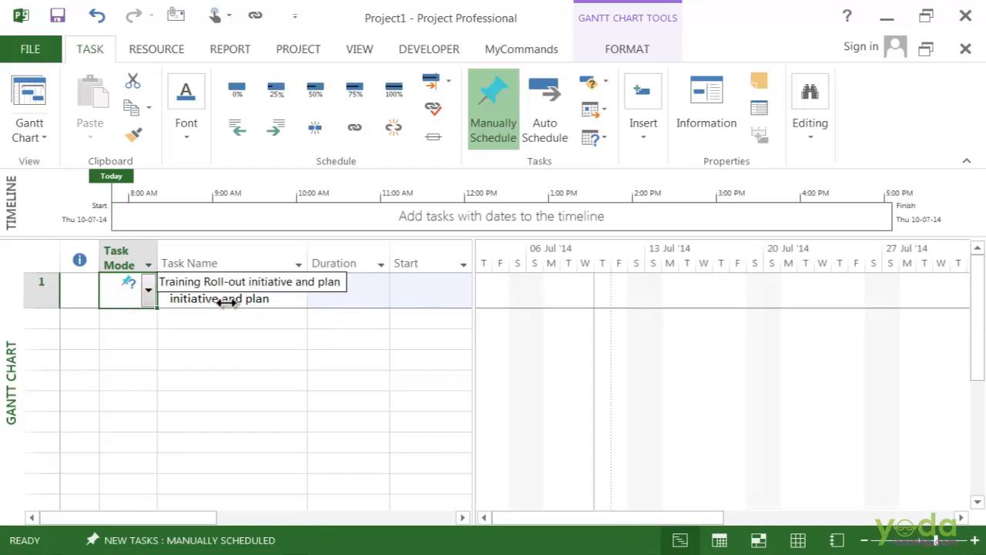
click(361, 297)
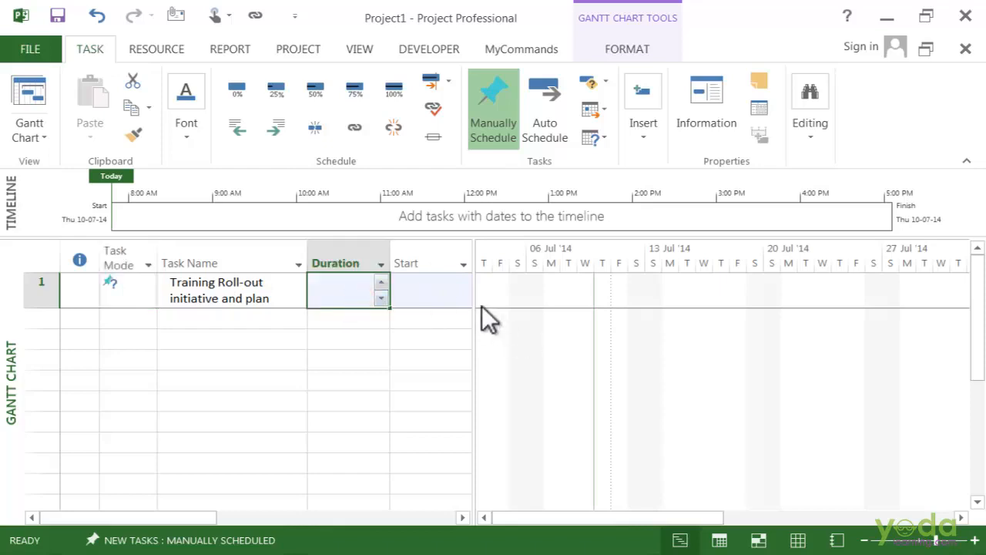
click(450, 287)
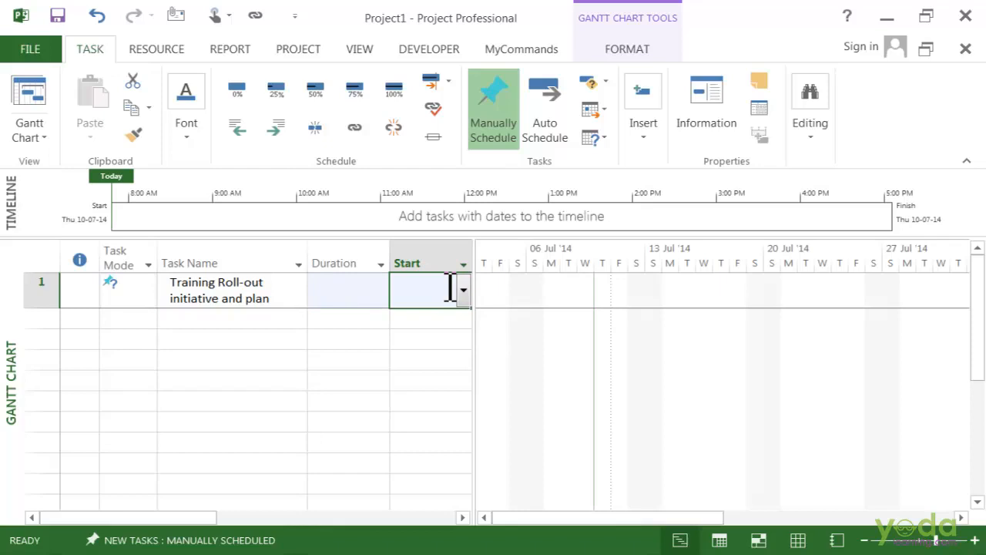
text(11)
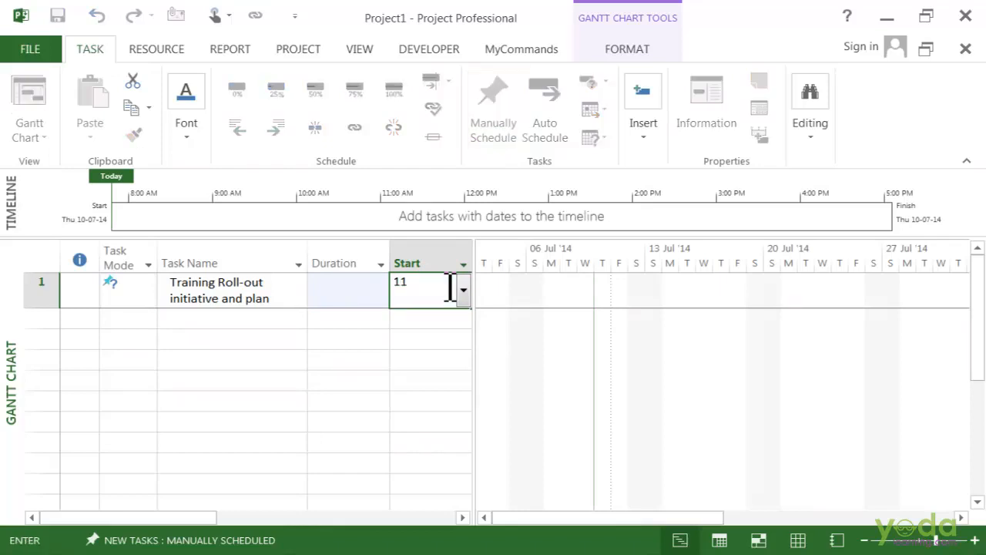
text(-july-2014)
key(Return)
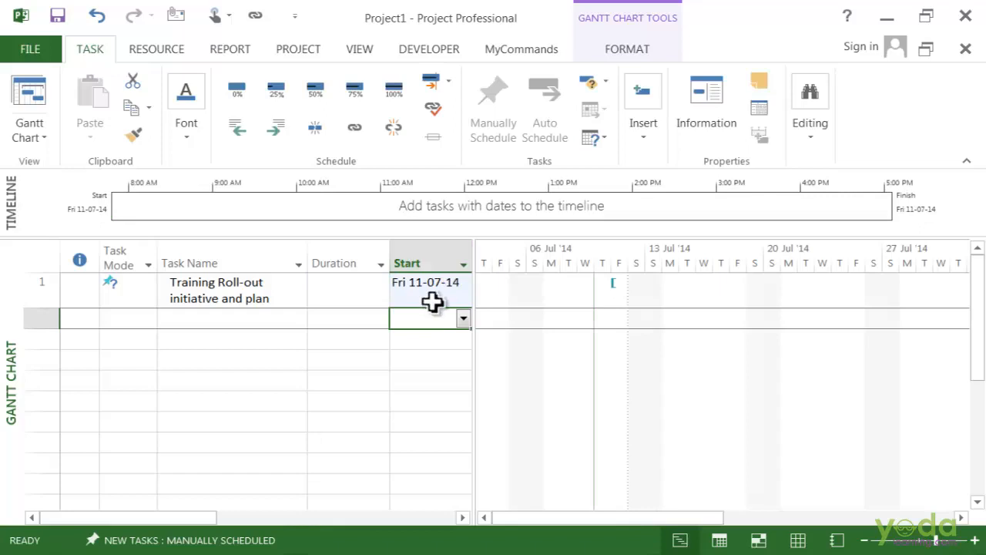
Fill the first task's duration with a placeholder text note ending in "the duration for the plan" instead of a number
click(432, 303)
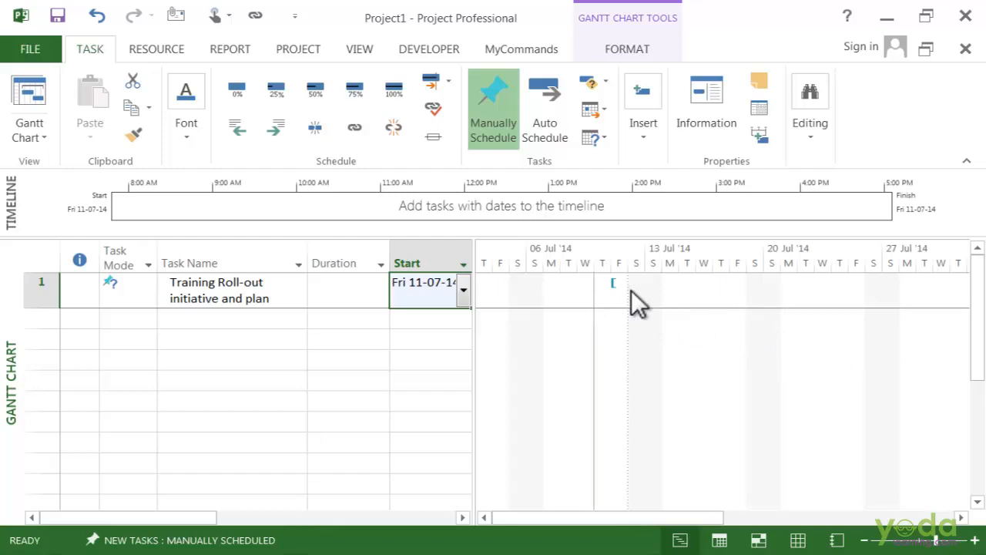
click(334, 288)
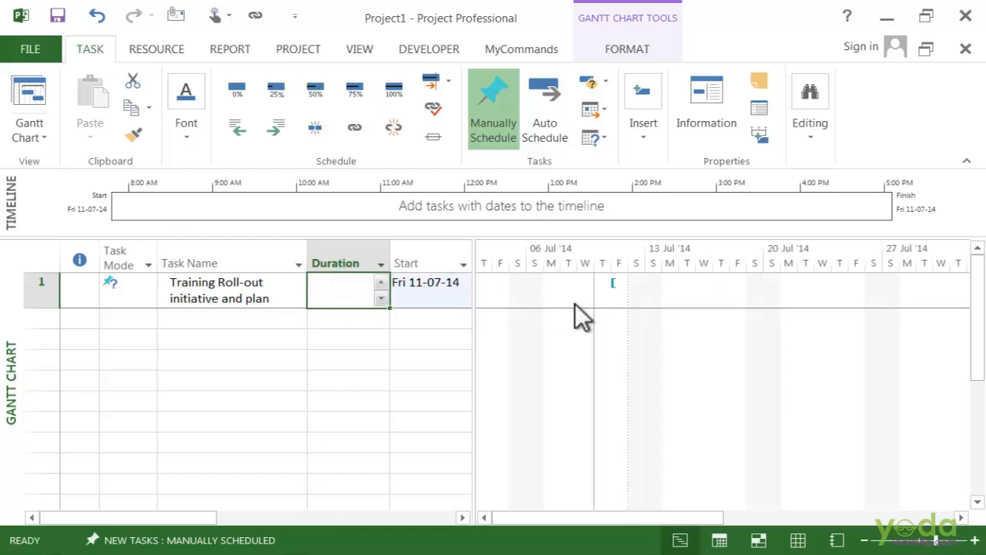
text(Petere)
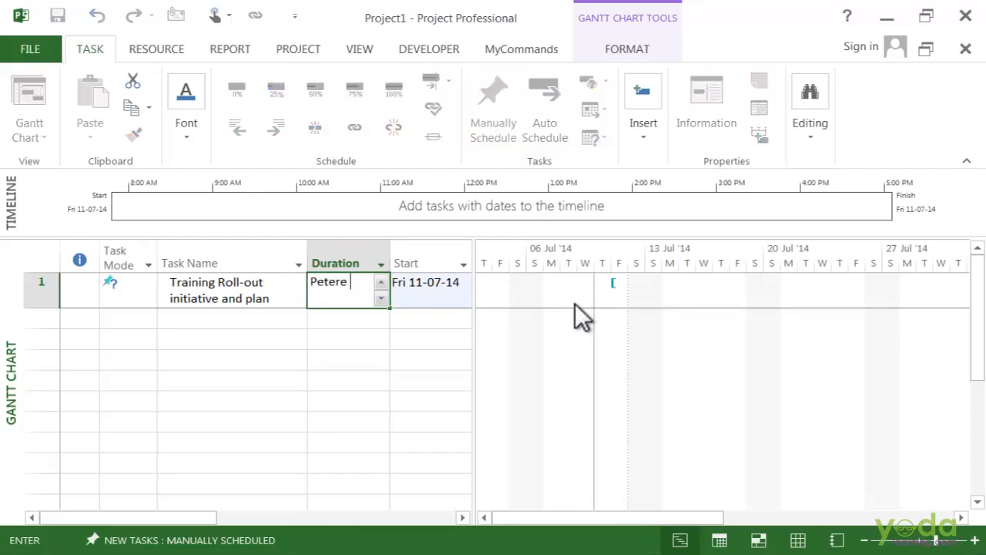
key(BackSpace)
text(will deci)
click(575, 303)
text(ethne)
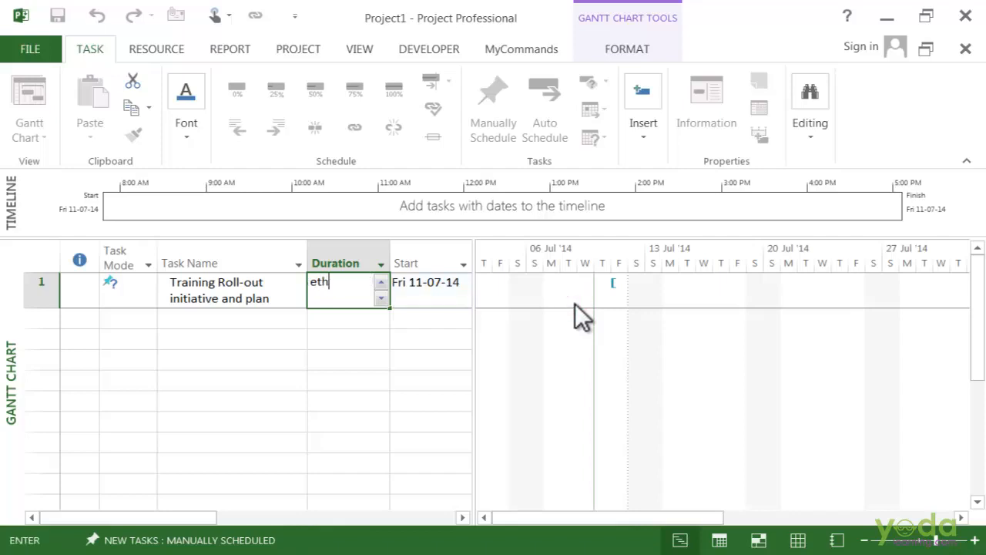
key(BackSpace)
key(BackSpace)
key(BackSpace)
key(BackSpace)
text(the duration for the pla)
key(Return)
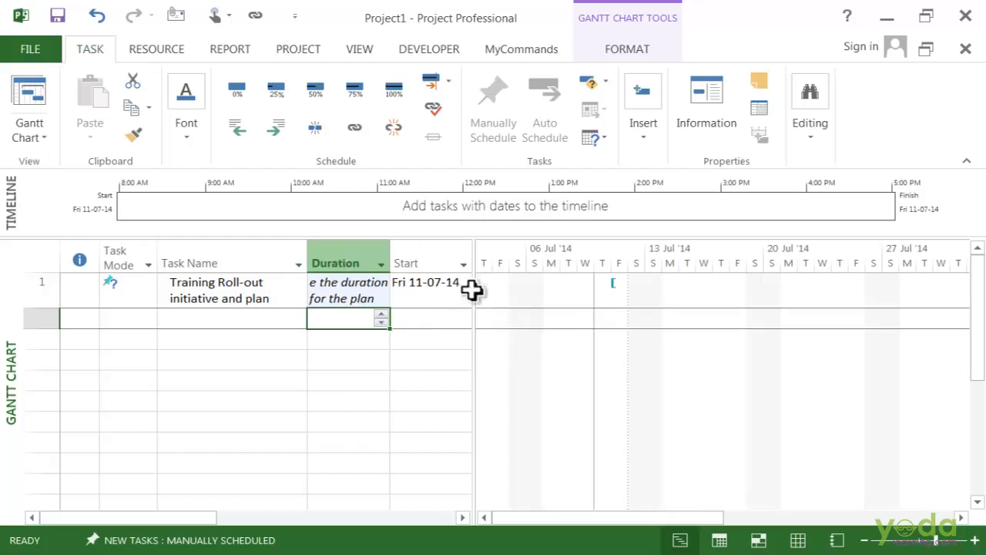
Replace the duration note of the Training Roll-out task with a duration of 2 weeks
click(351, 296)
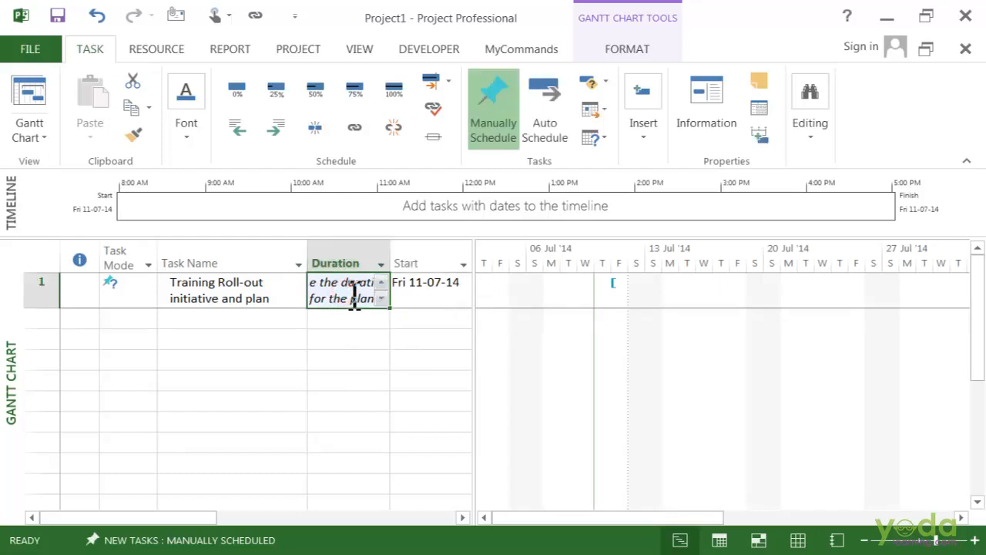
text(2 )
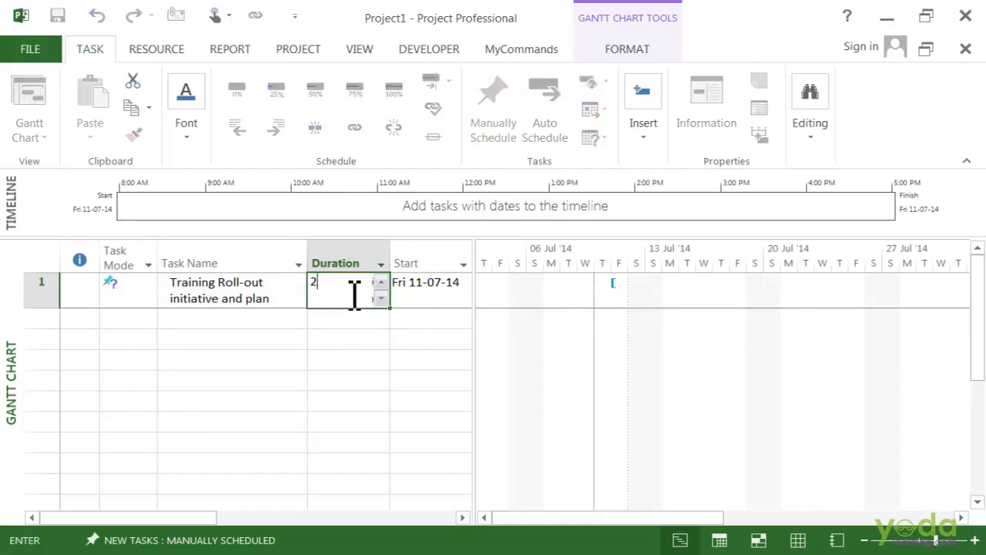
text(w)
key(Return)
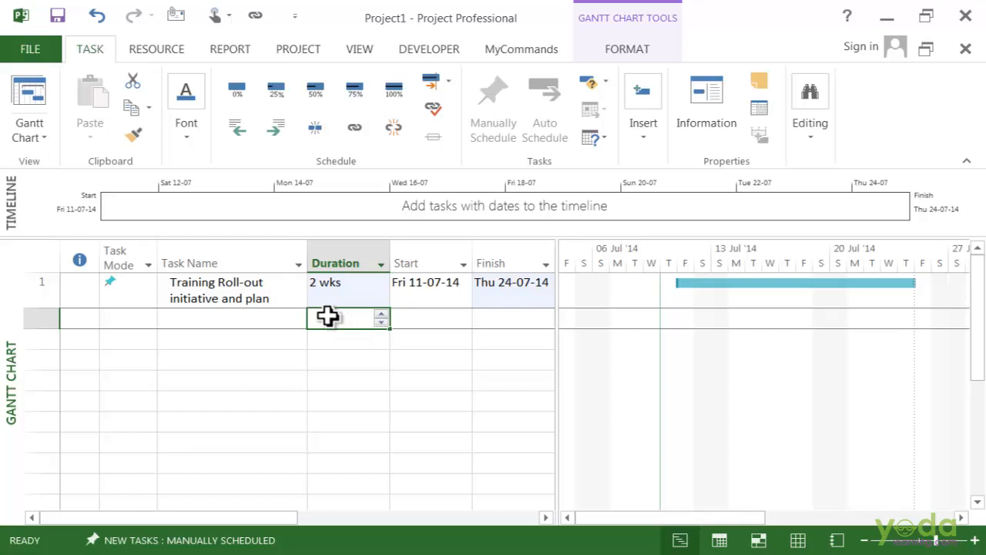
Add a second task named "Define the objectiv" with a duration of 3 days
click(276, 325)
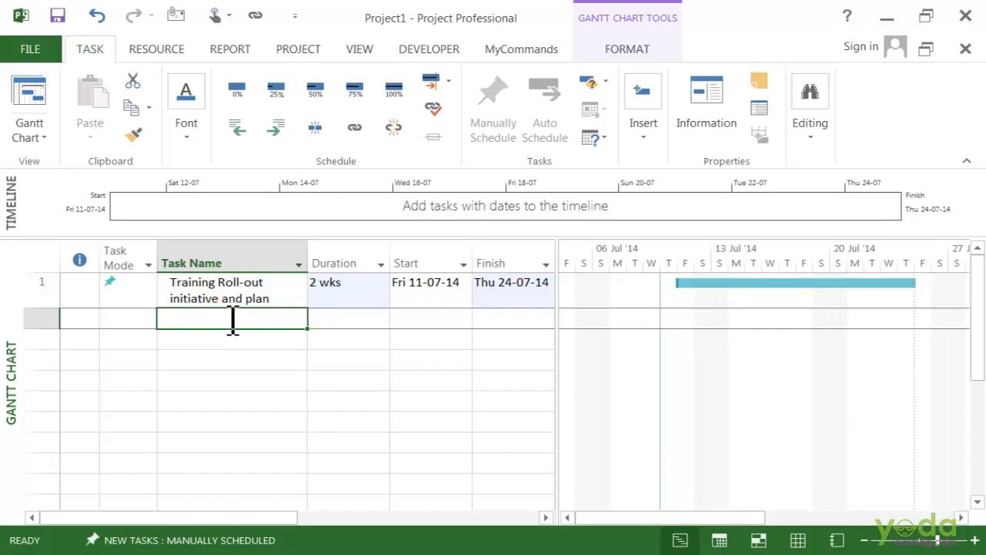
text(Define)
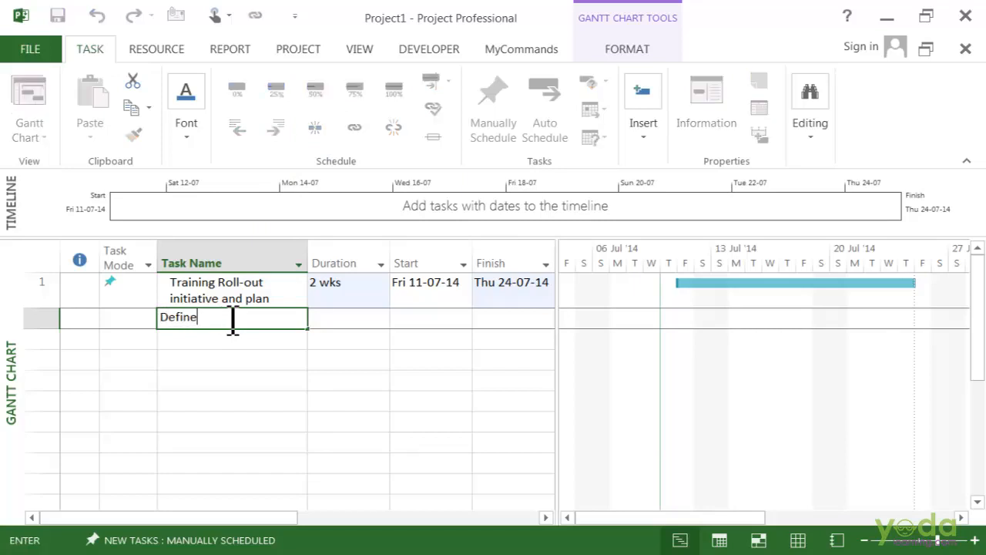
text( the objectiv)
click(344, 317)
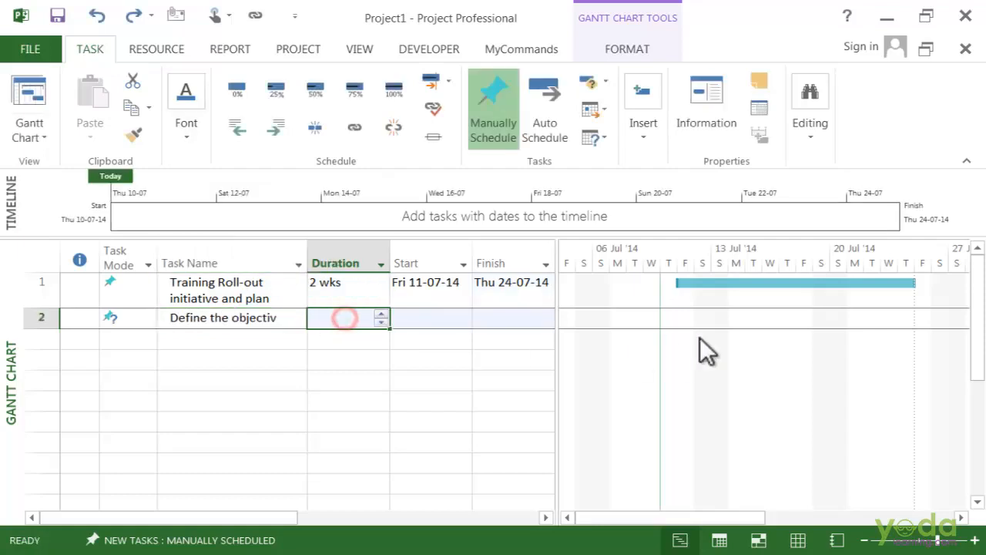
text(3d)
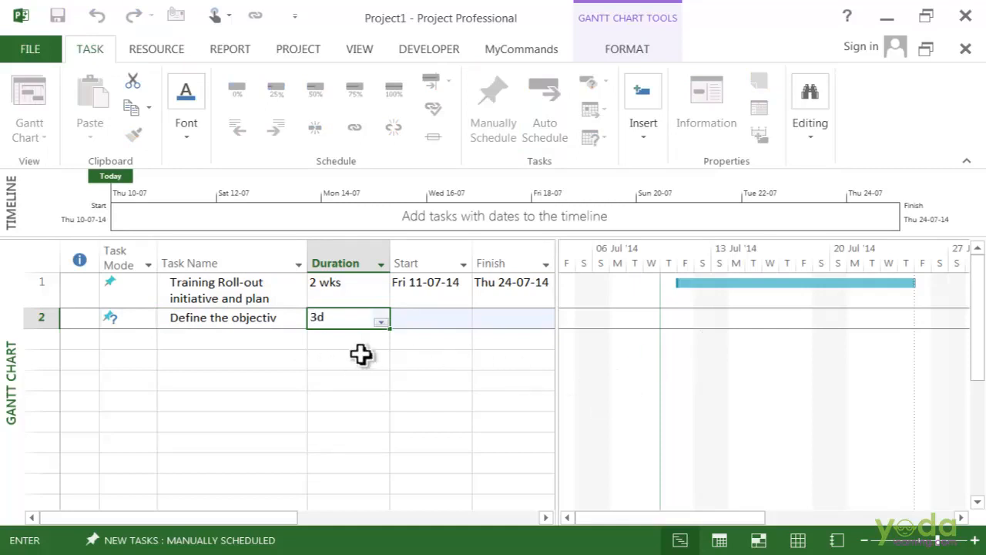
key(Return)
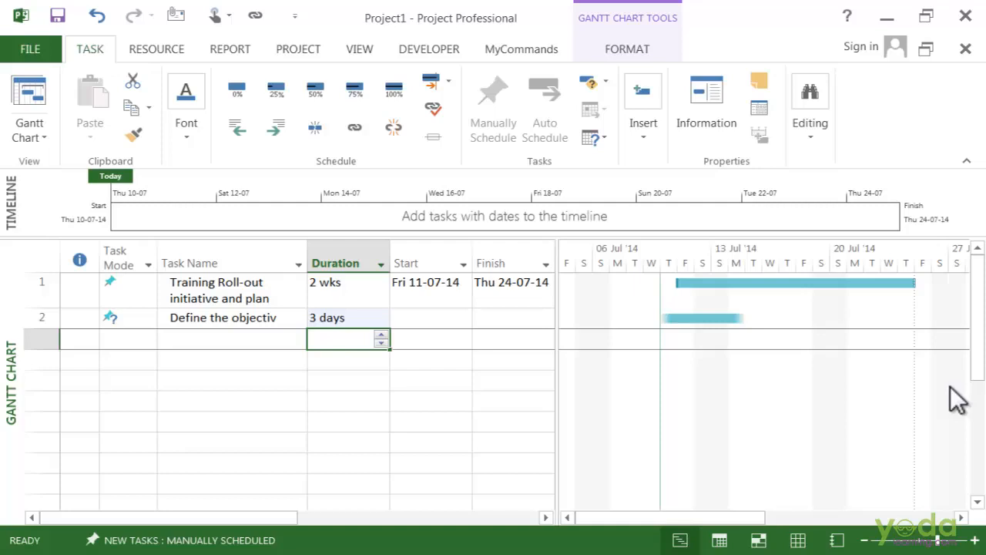
Set the second task's start date to Fri 11-07-14 and indent it as a subtask of the Training Roll-out task
click(433, 322)
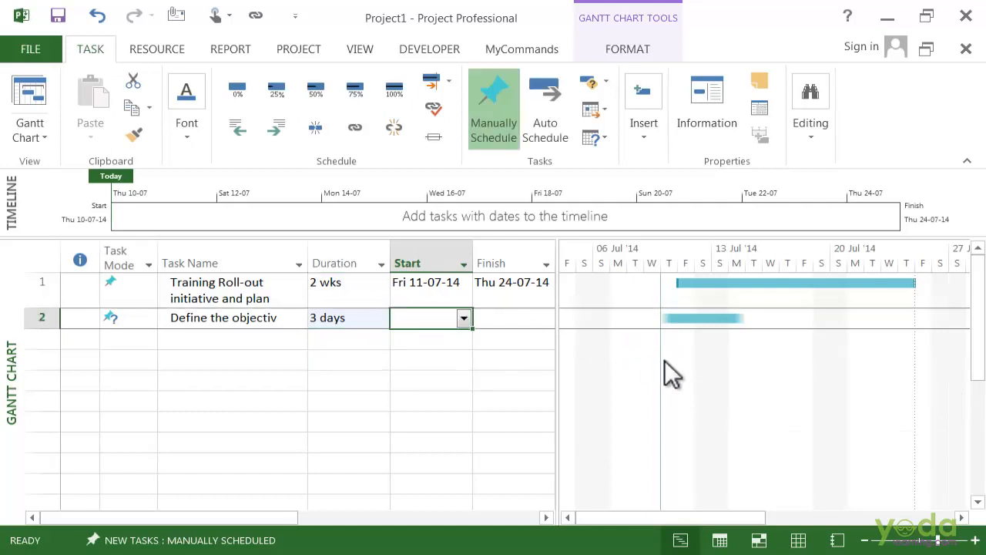
key(Return)
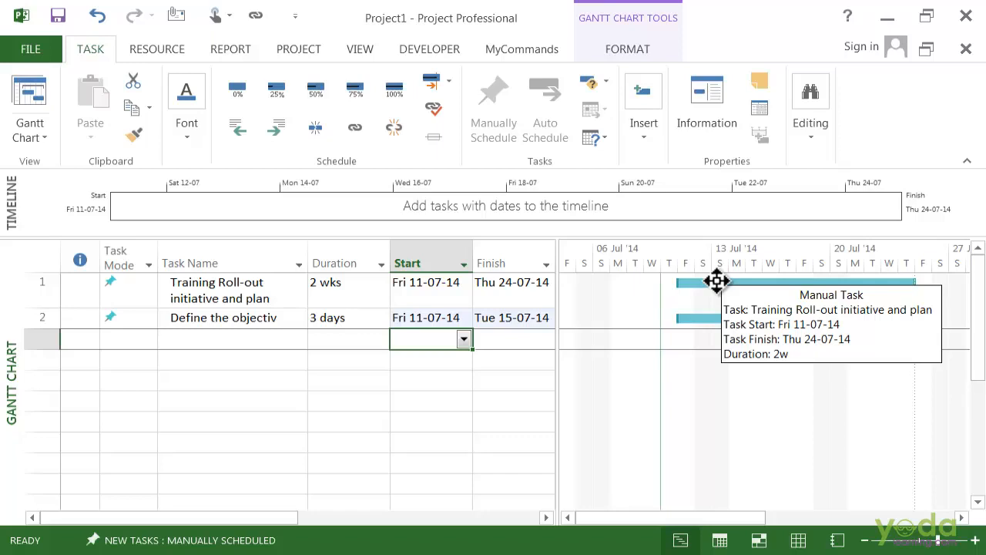
click(228, 322)
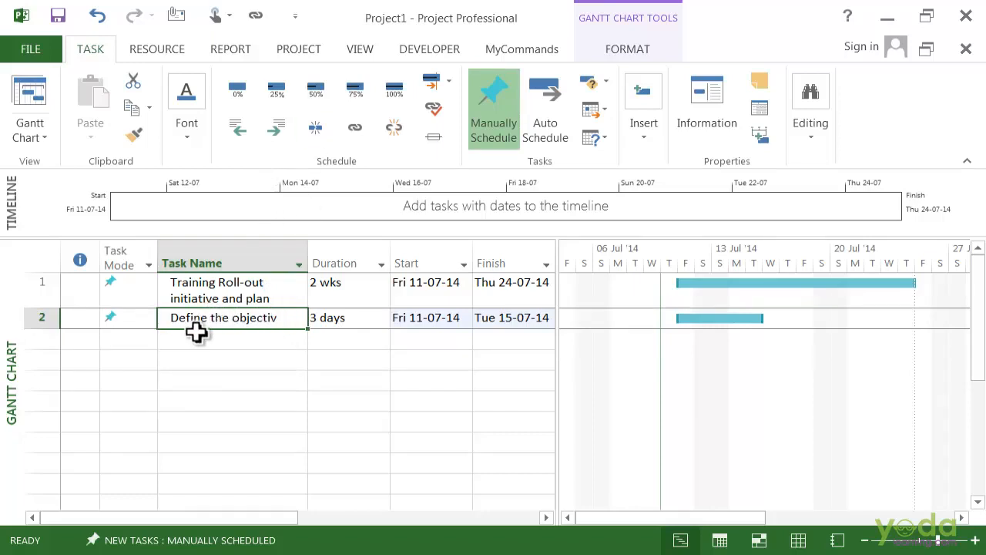
click(276, 126)
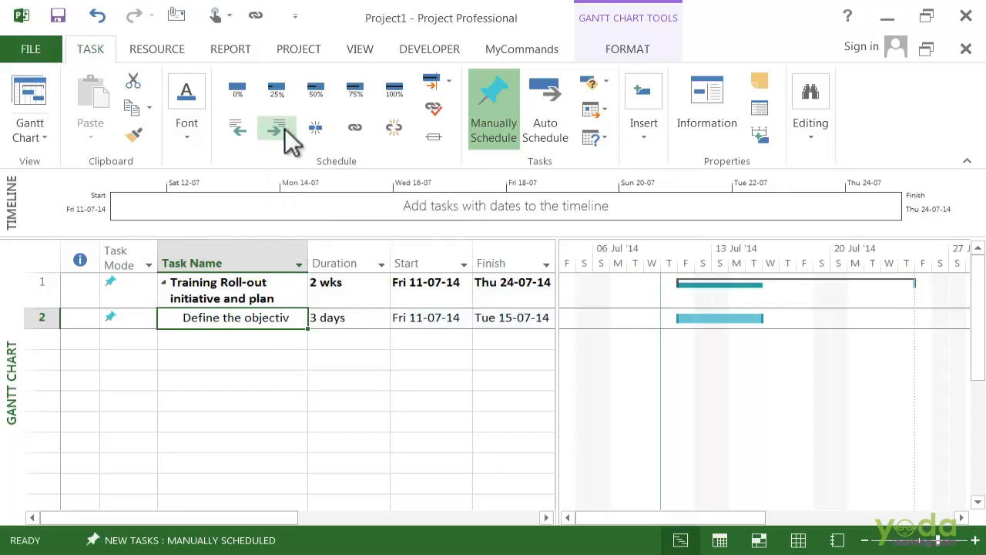